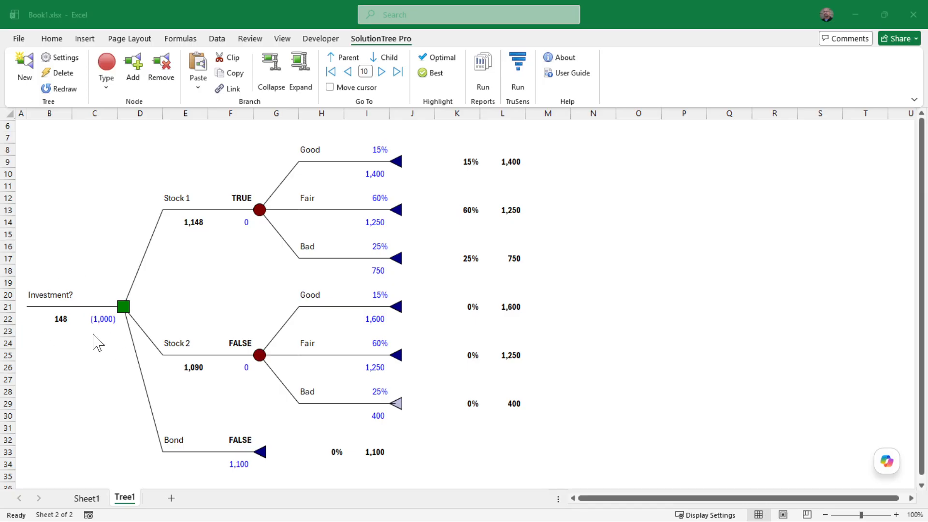
Step: Copy the whole tree from its root decision node and paste it as a branch onto the Stock 1 chance node
click(124, 310)
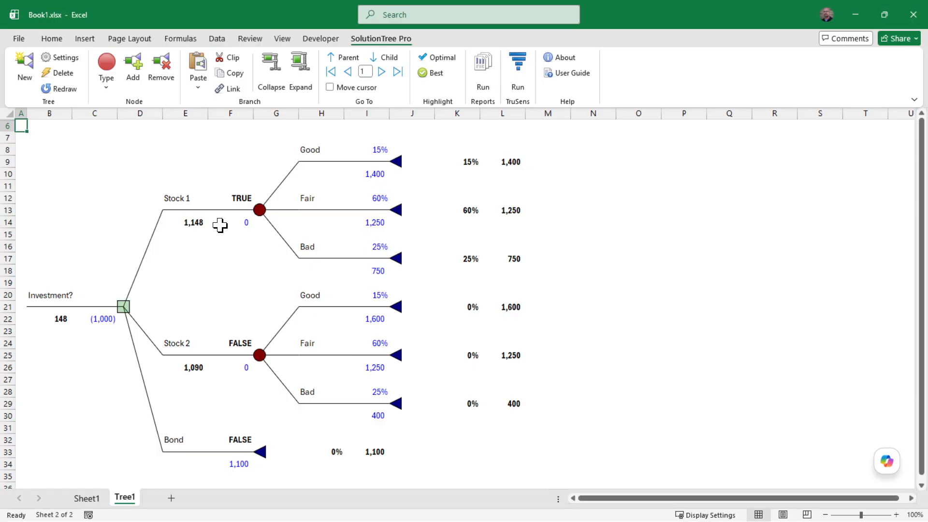
click(203, 268)
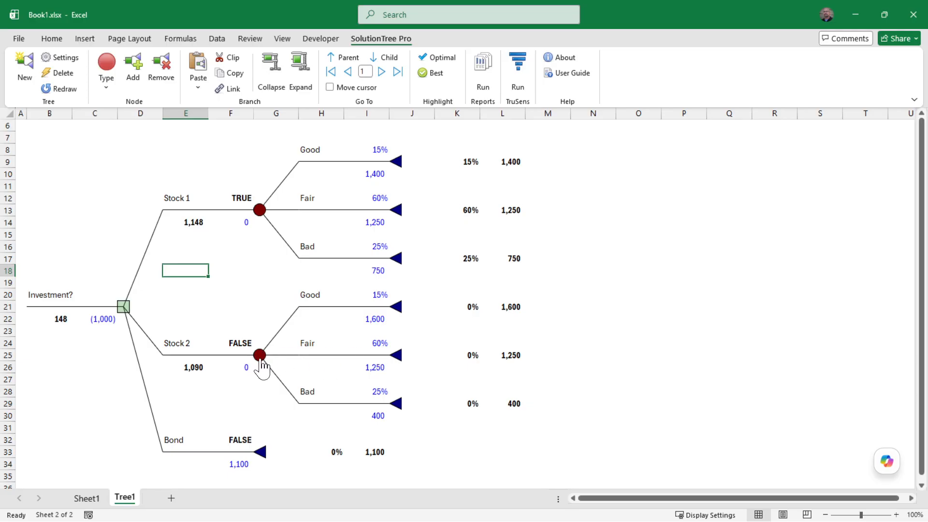
click(259, 212)
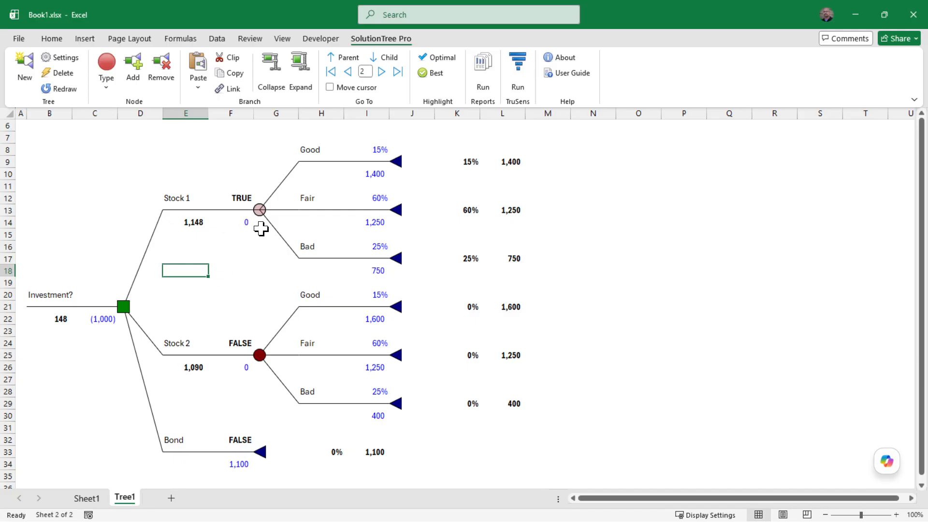
click(198, 65)
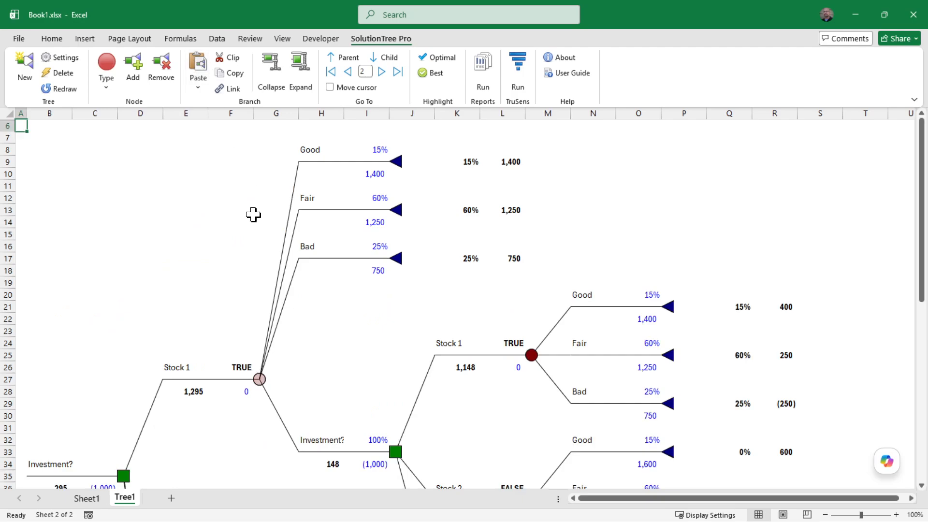
Step: Paste the copied Investment? branch again onto the Stock 1 chance node inside the nested tree
scroll(311, 423, down, 7)
click(259, 440)
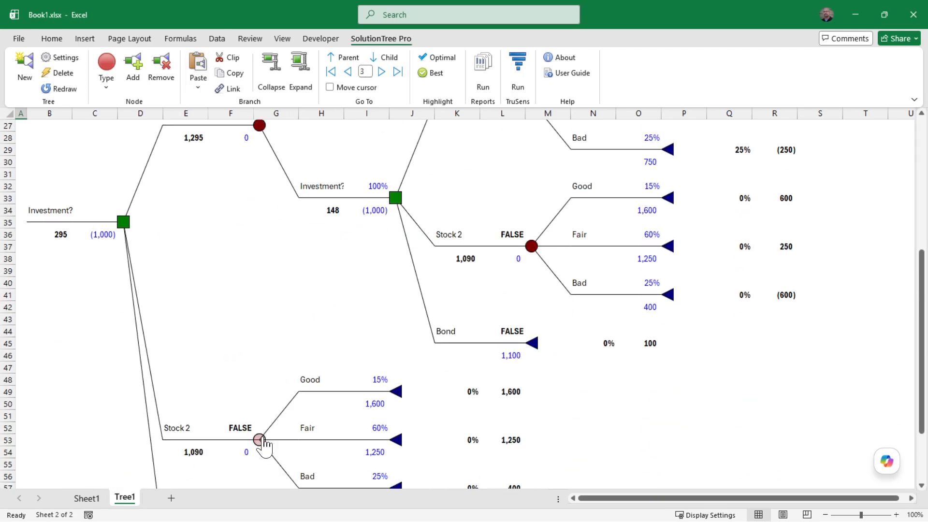
scroll(441, 387, up, 6)
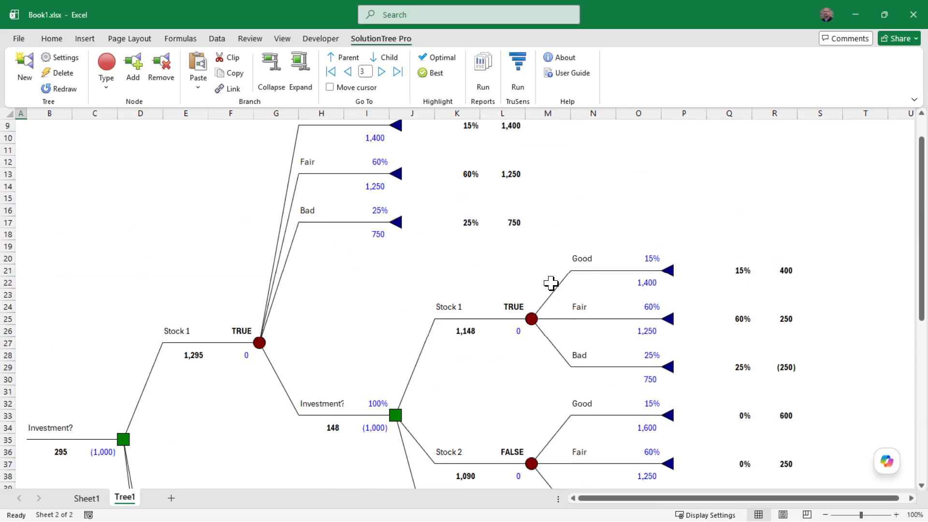
click(532, 320)
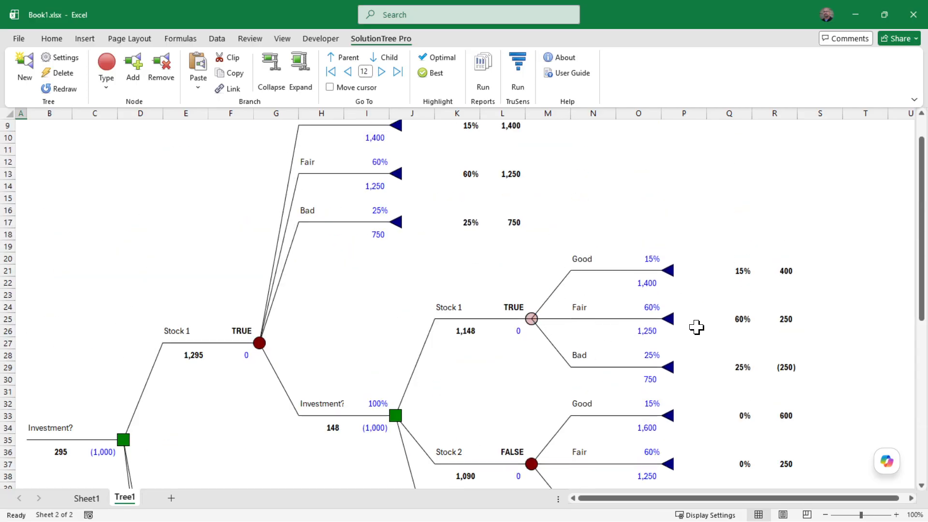
click(207, 78)
Step: Examine the enlarged tree and where its Investment? root node sits relative to the nested branches
scroll(435, 327, down, 8)
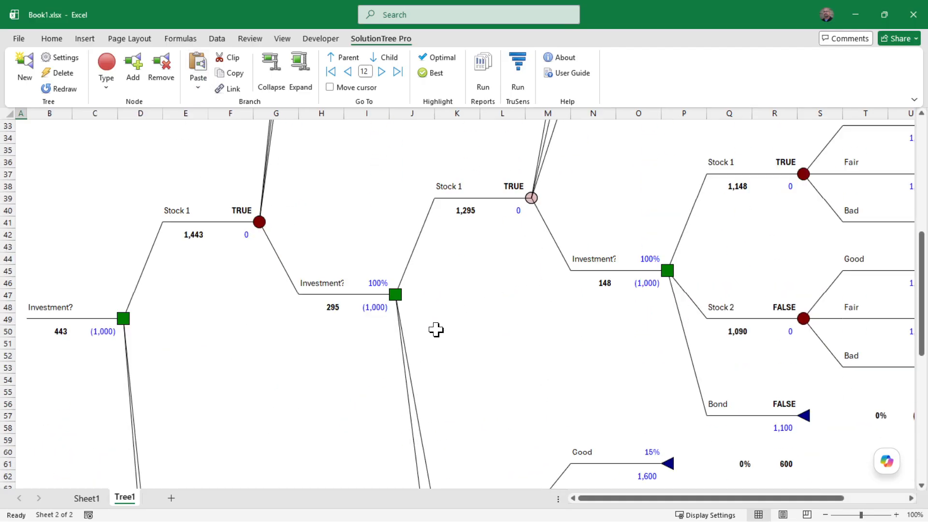
scroll(430, 327, down, 4)
scroll(498, 341, down, 2)
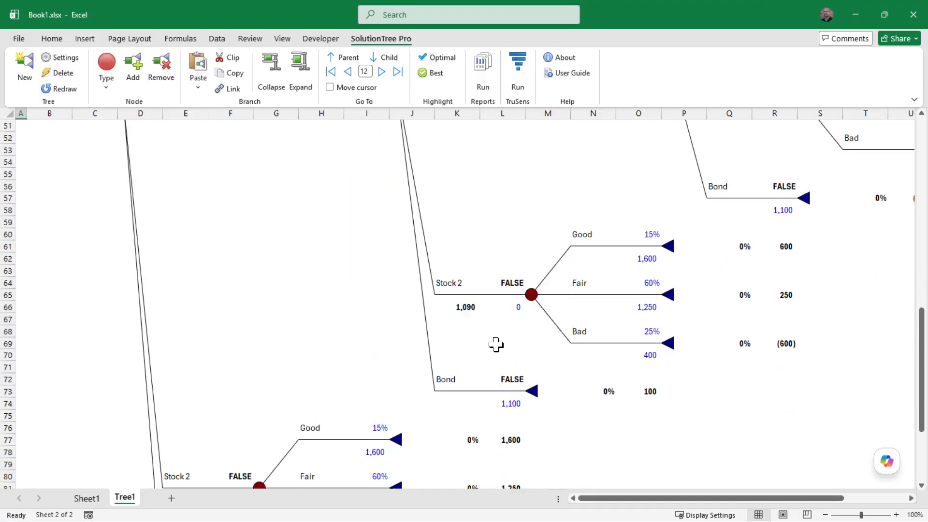
scroll(496, 344, up, 15)
scroll(498, 336, down, 4)
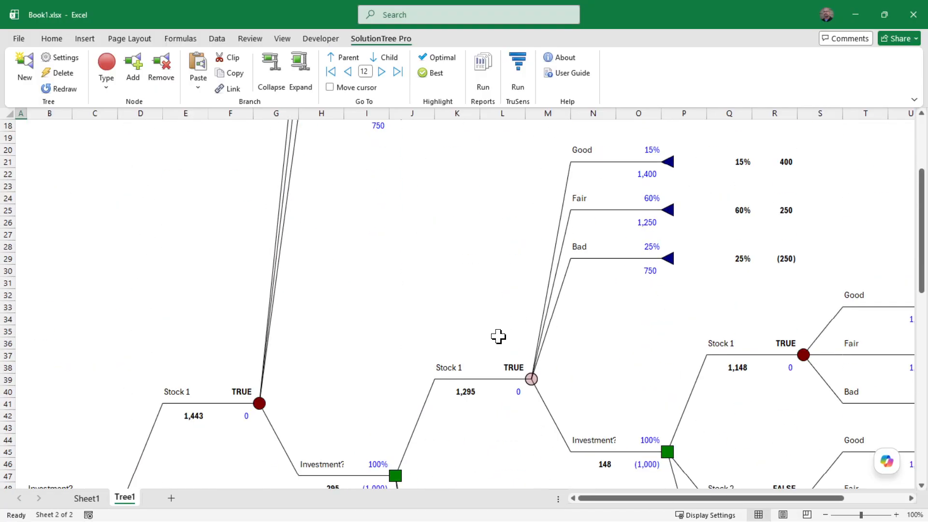
scroll(498, 338, down, 10)
scroll(197, 352, up, 8)
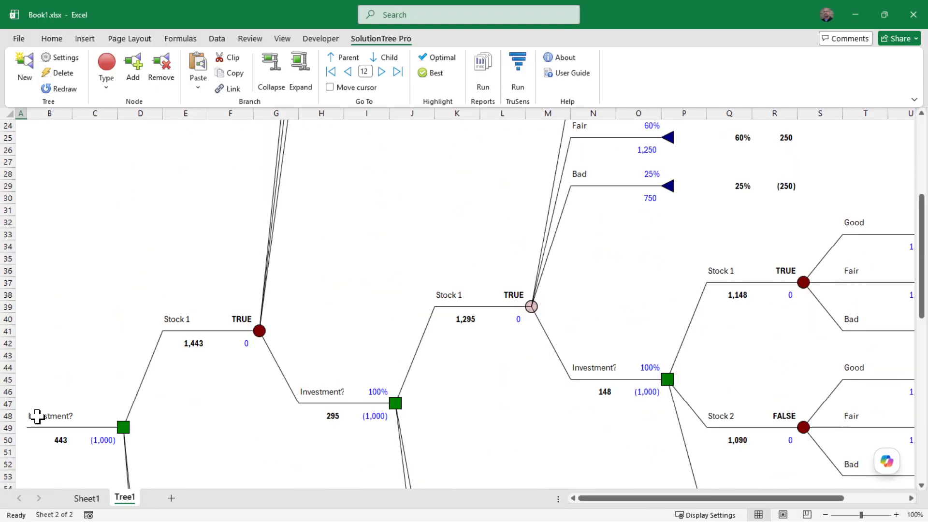
click(38, 416)
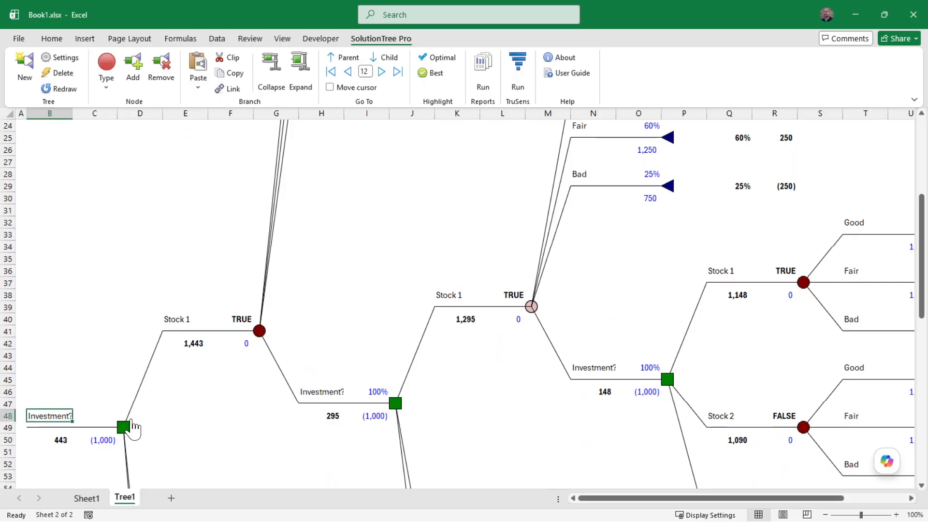
scroll(131, 382, up, 5)
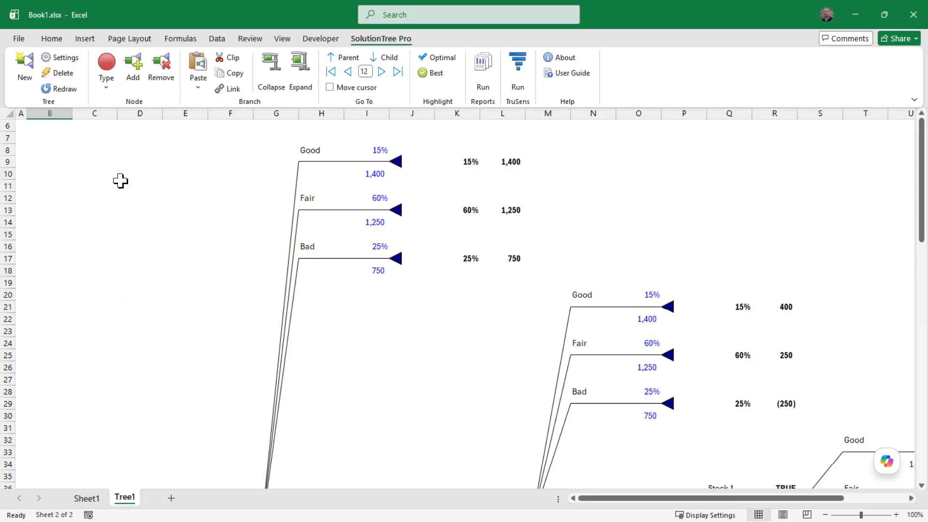
scroll(124, 217, down, 3)
scroll(126, 249, down, 5)
scroll(126, 254, up, 9)
Step: Enable fixing the root node in place in the tree settings
click(63, 58)
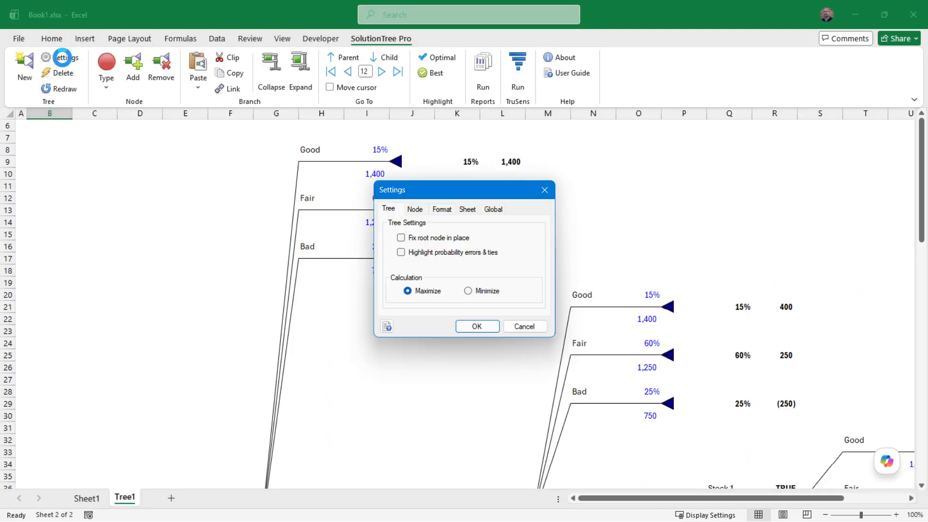
click(401, 238)
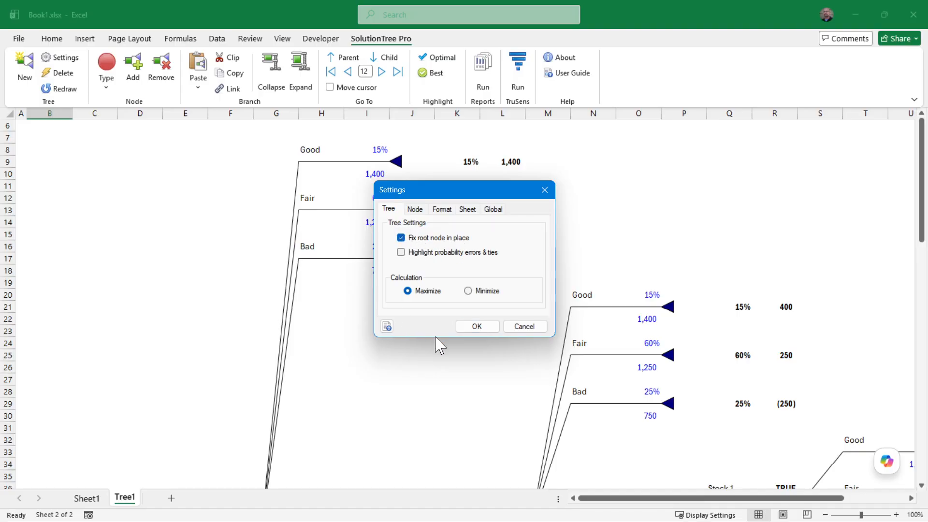
click(481, 327)
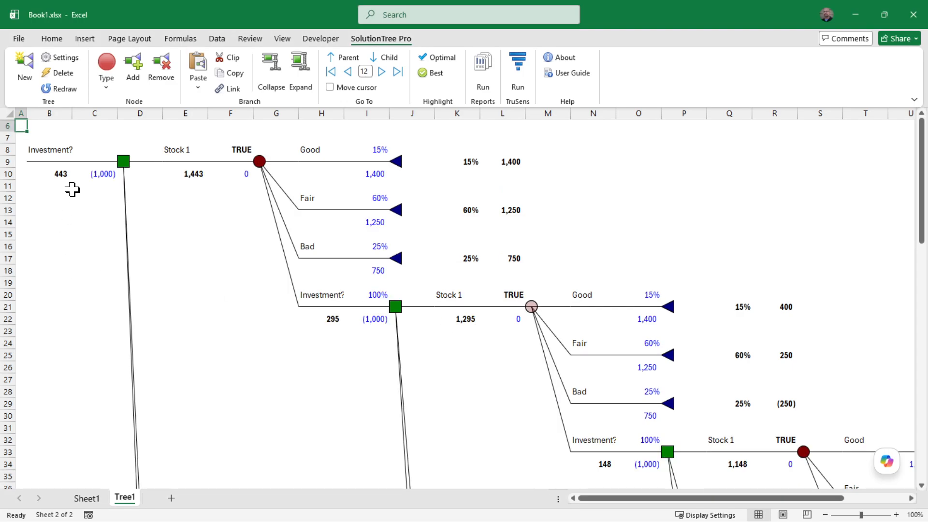
Step: Inspect the root node's values and the Good, Fair, Bad and Investment? probabilities under the first Stock 1 node
drag(63, 173, 94, 173)
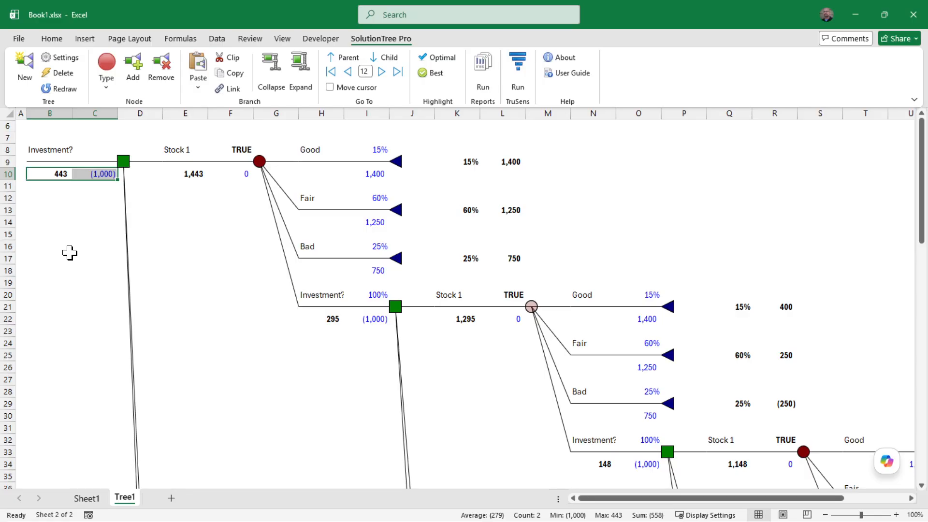
click(42, 173)
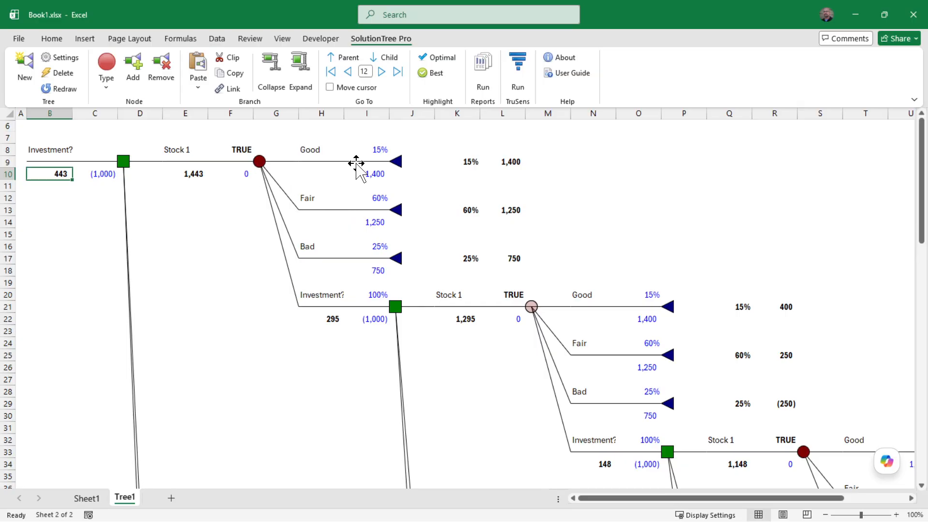
click(375, 150)
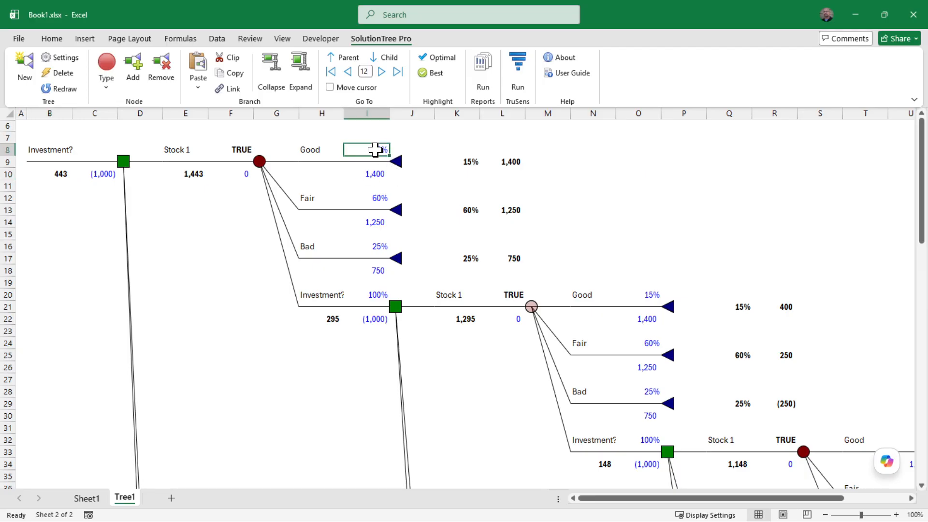
click(375, 199)
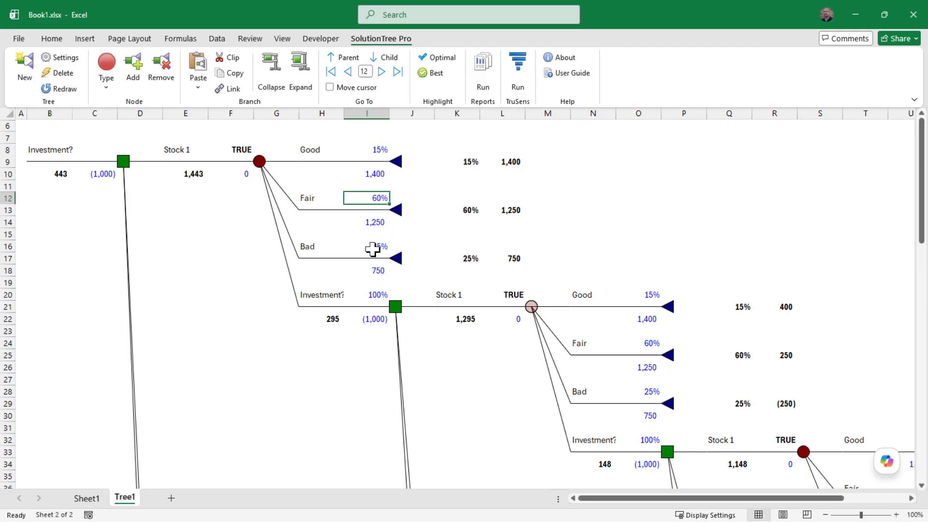
click(373, 248)
click(374, 295)
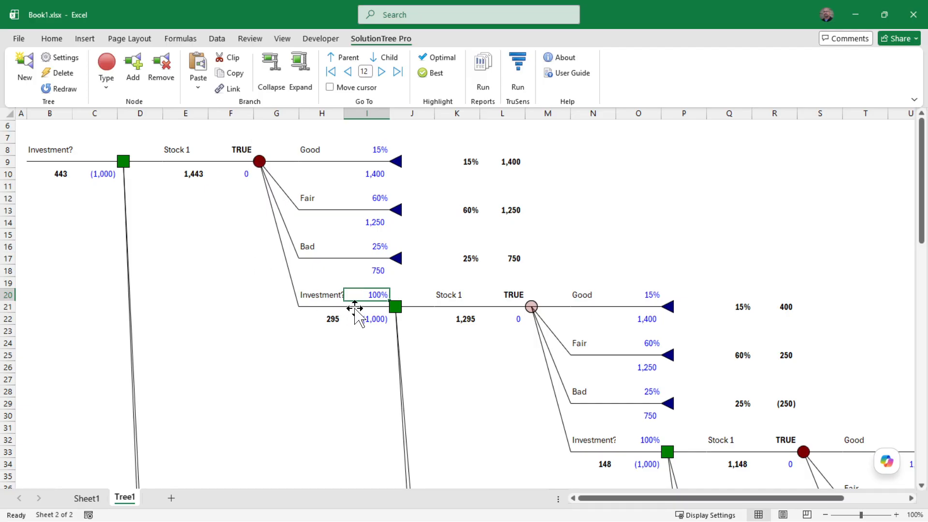
drag(372, 150, 369, 238)
Step: Set the probability of the Investment? branch under the first Stock 1 node to 0%
click(370, 294)
text(0)
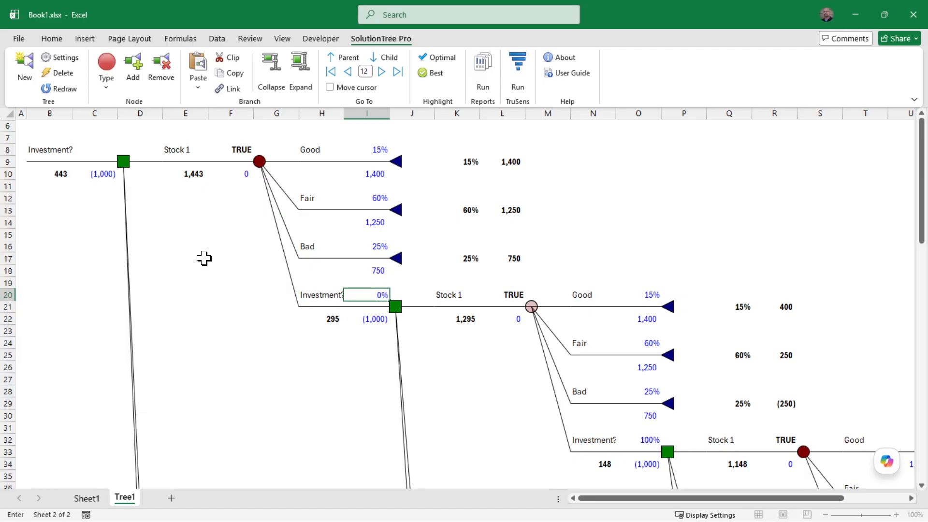
key(Up)
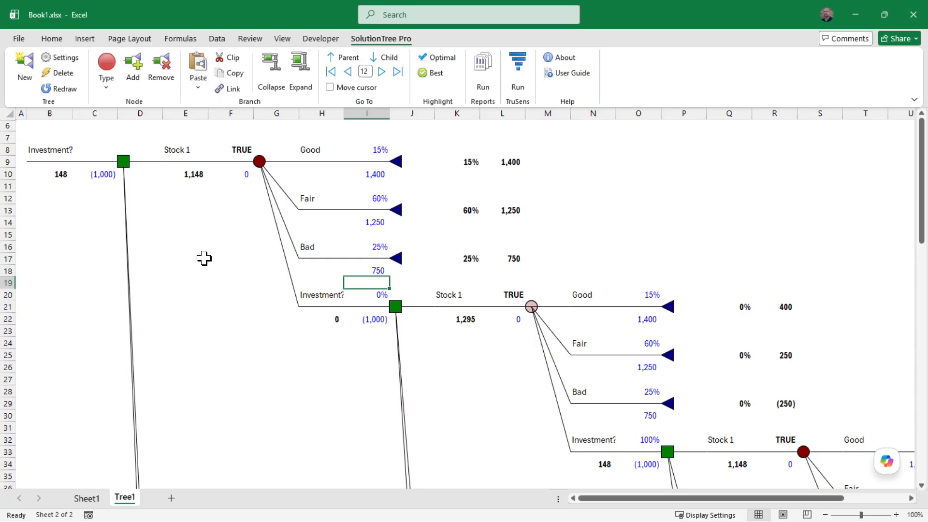
Step: Enable highlighting of probability errors and ties in the tree settings, and check the nested Stock 1 probabilities
click(60, 57)
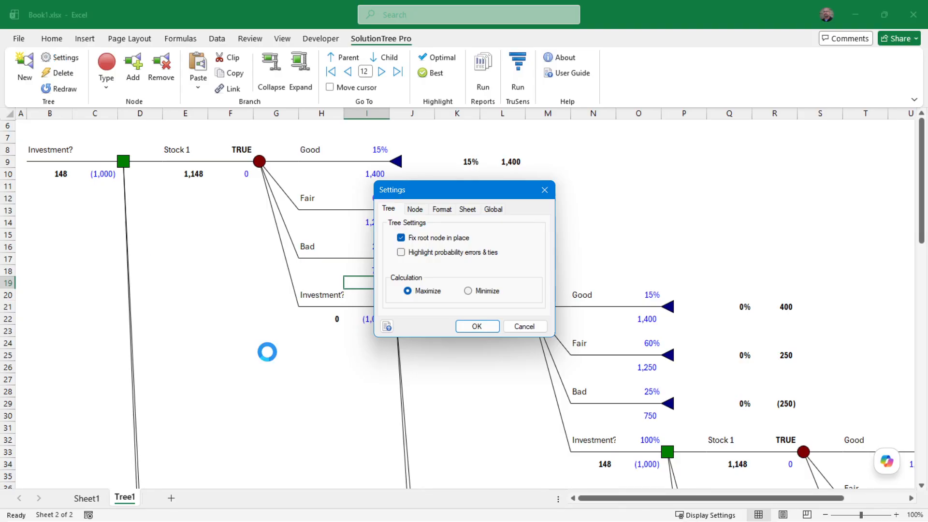
click(400, 253)
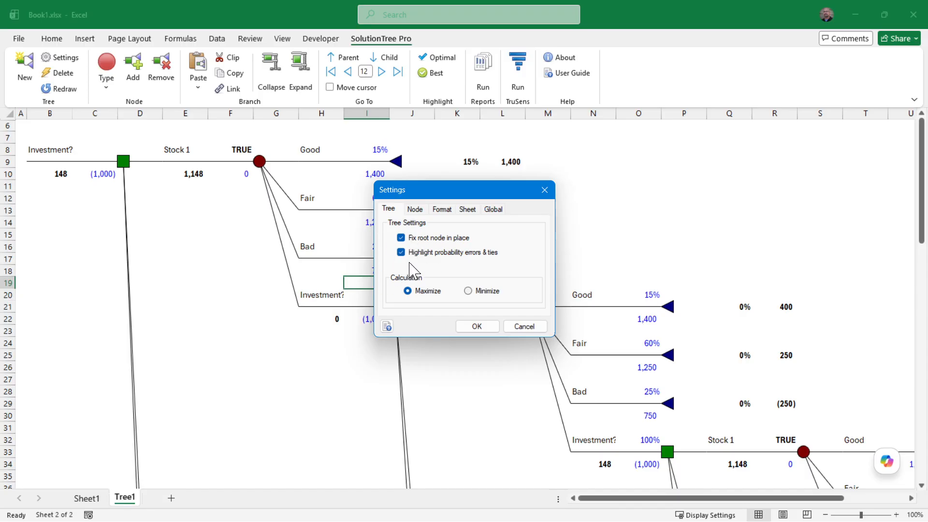
click(485, 328)
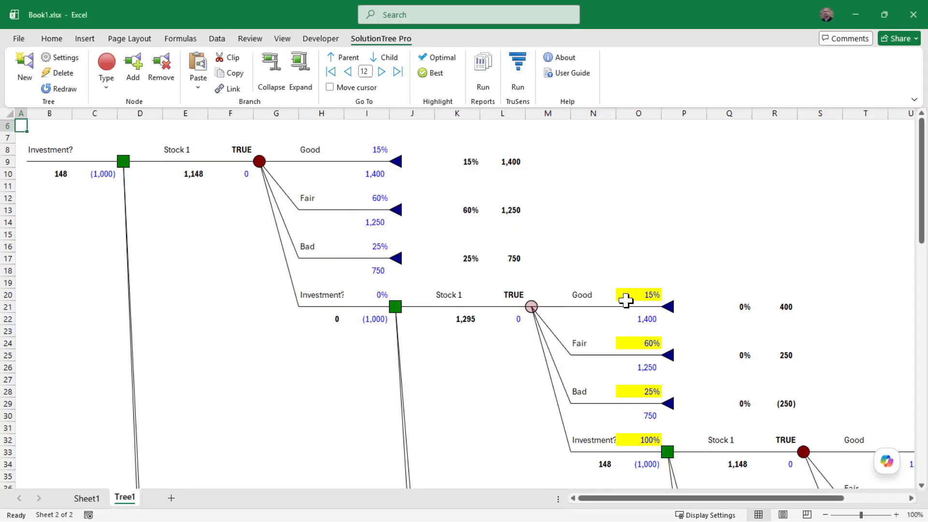
drag(625, 300, 620, 426)
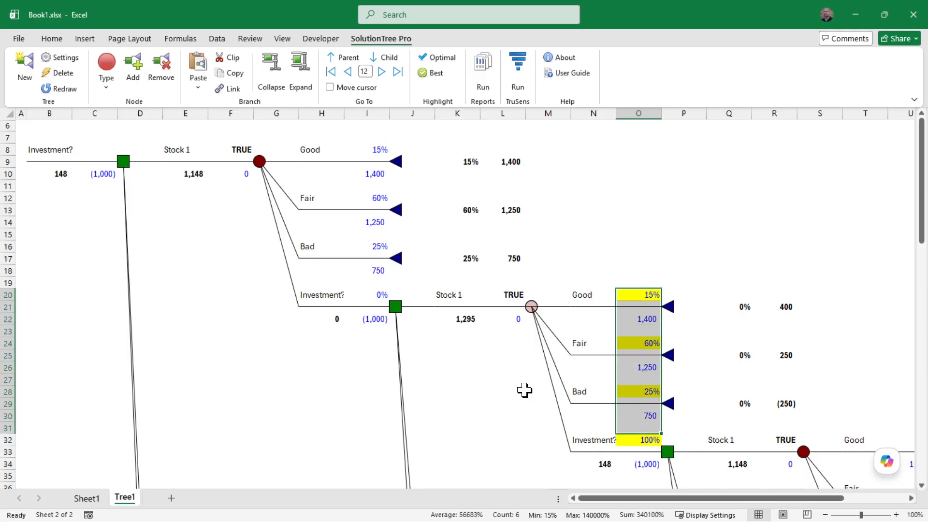
Step: Set the probability of the Investment? branch under the first Stock 1 node to 10%
click(363, 295)
text(1)
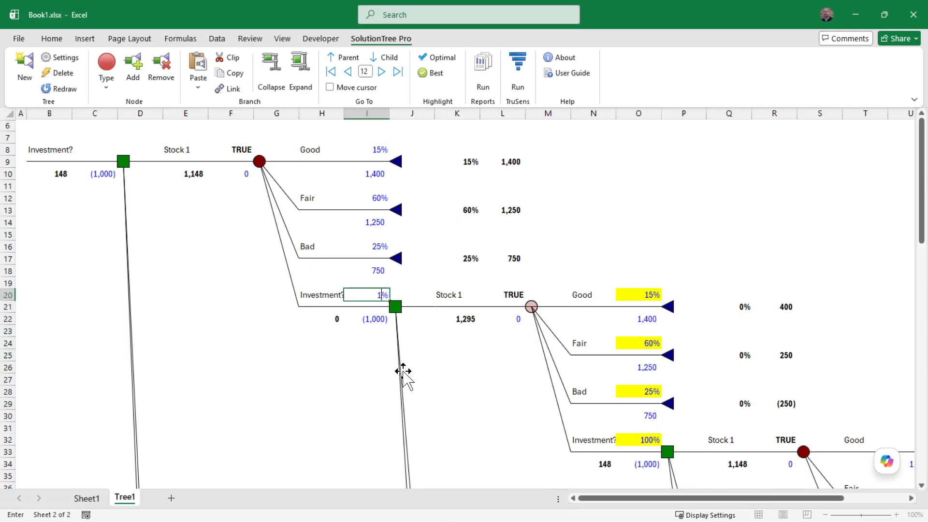
key(Up)
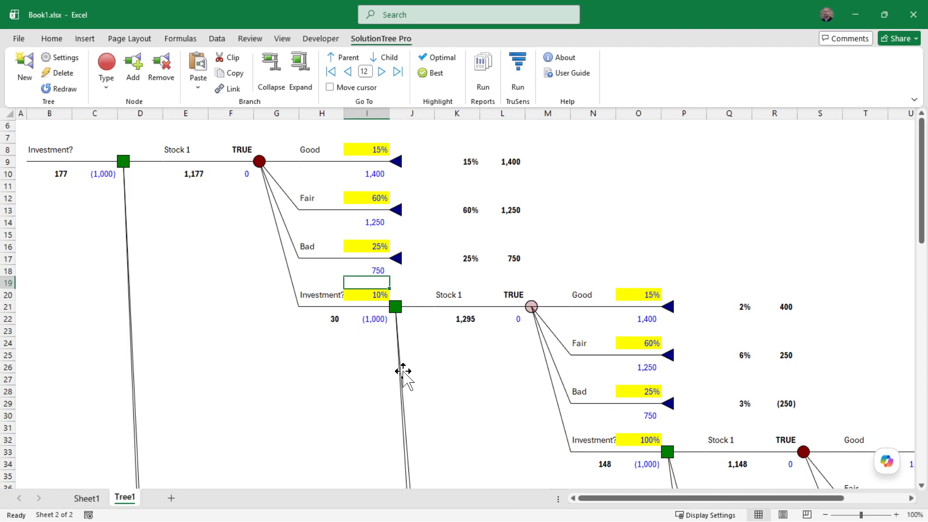
key(Down)
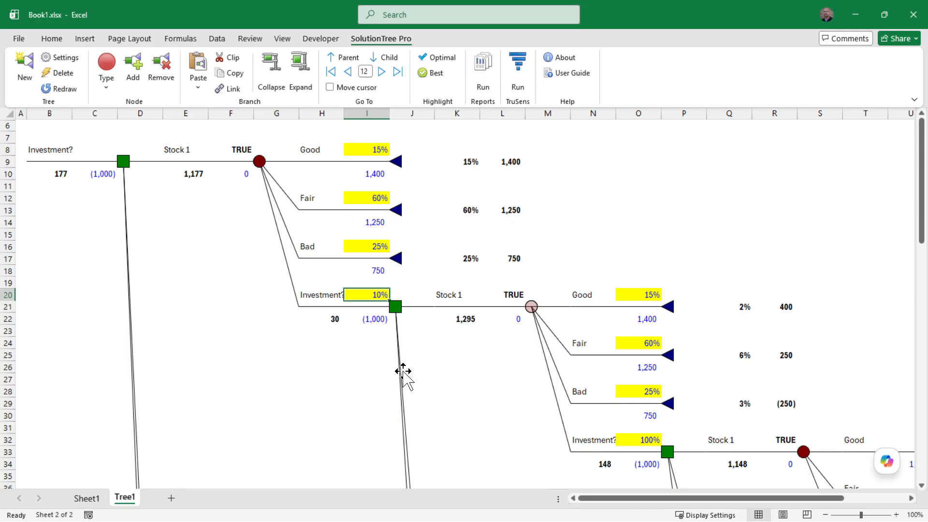
text(10)
key(Up)
Step: Set the Bad outcome's probability under the first Stock 1 node to 15%
key(Up)
key(Up)
key(Up)
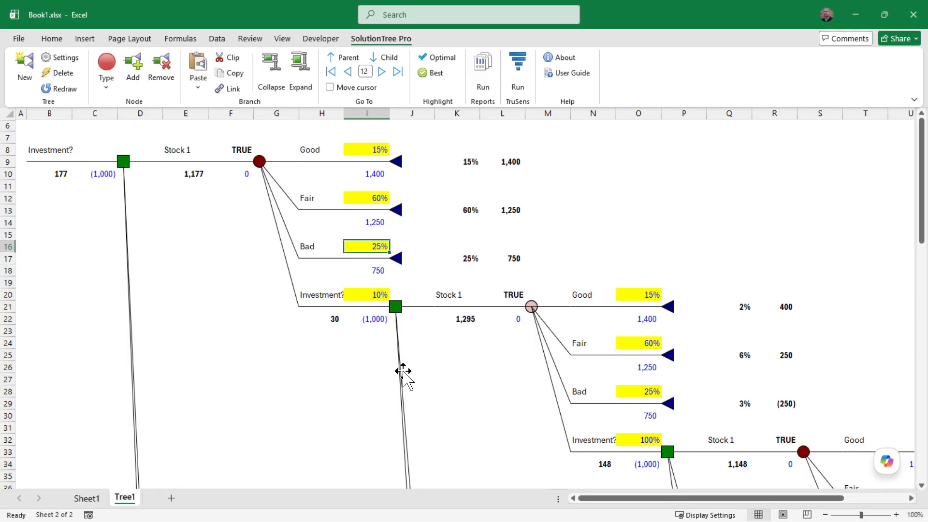
text(15)
key(Up)
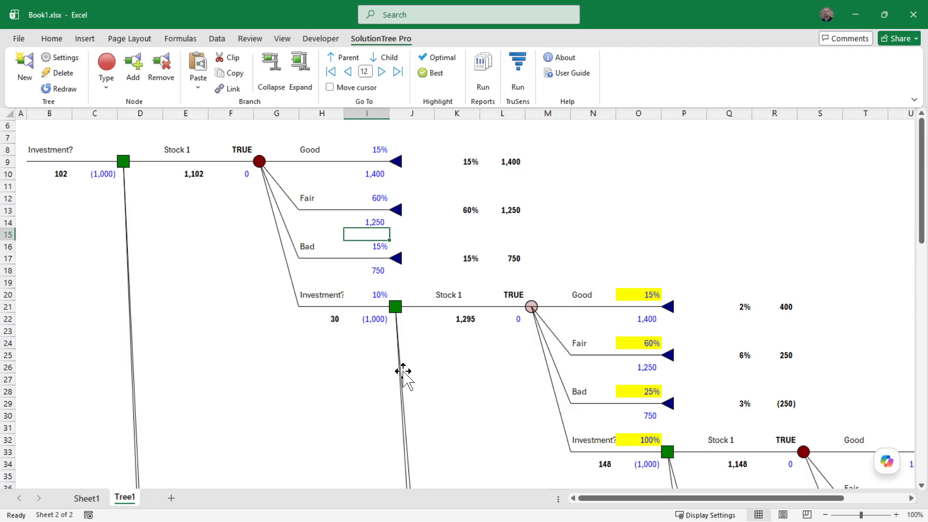
Step: Look through the nested Stock 1, Stock 2 and Bond branches for highlighted probability errors
scroll(445, 379, down, 4)
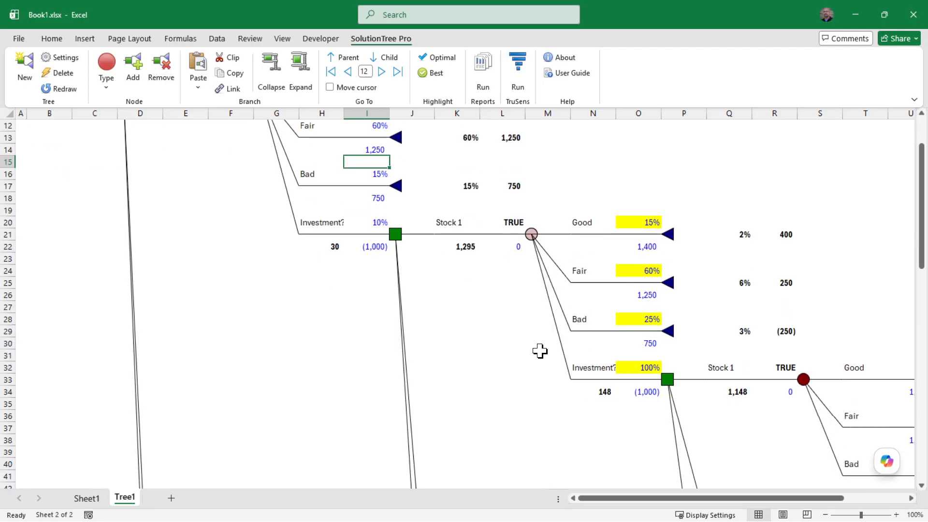
scroll(637, 303, down, 4)
scroll(644, 298, up, 2)
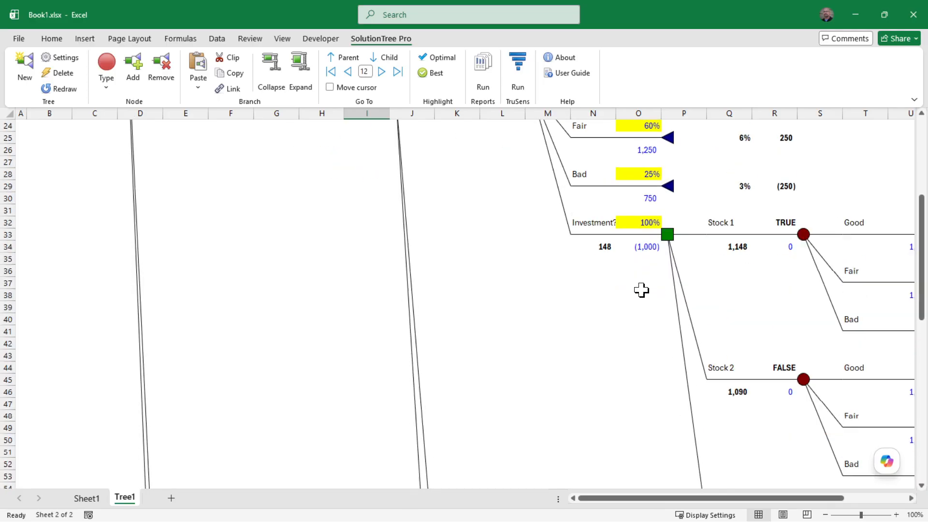
scroll(643, 290, down, 3)
scroll(643, 287, up, 3)
scroll(640, 280, down, 12)
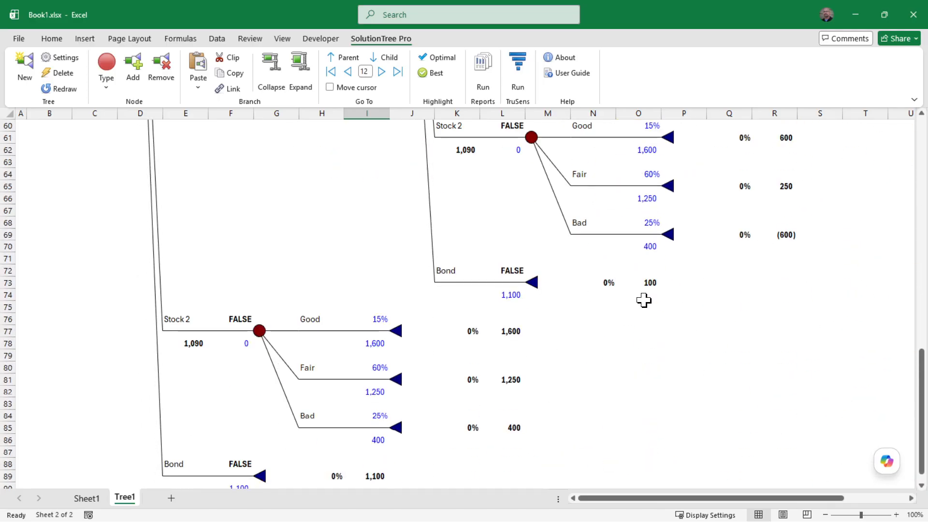
Step: Collapse the nested Investment? branch under the first Stock 1 node
scroll(647, 295, up, 14)
scroll(649, 288, up, 4)
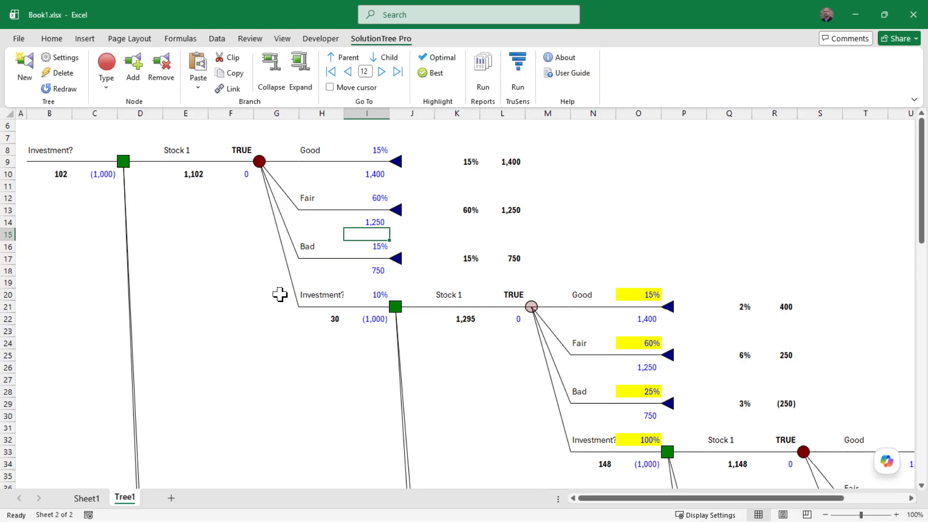
click(395, 307)
click(271, 78)
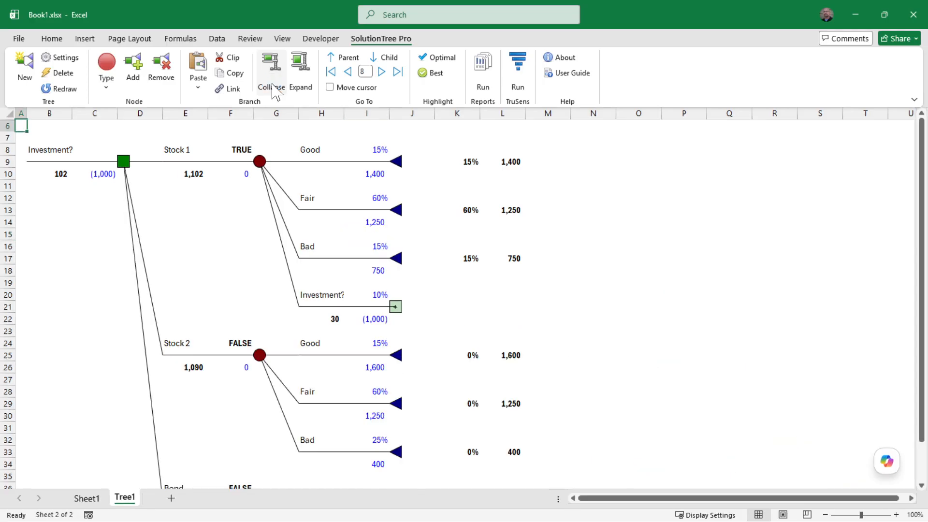
Step: Collapse the first-level Stock 2 branch and the first-level Stock 1 branch
click(264, 360)
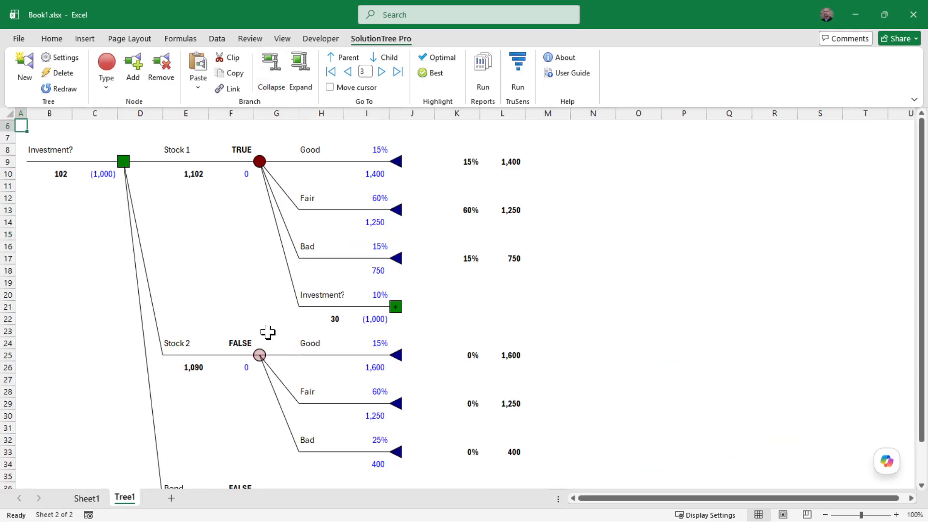
click(272, 77)
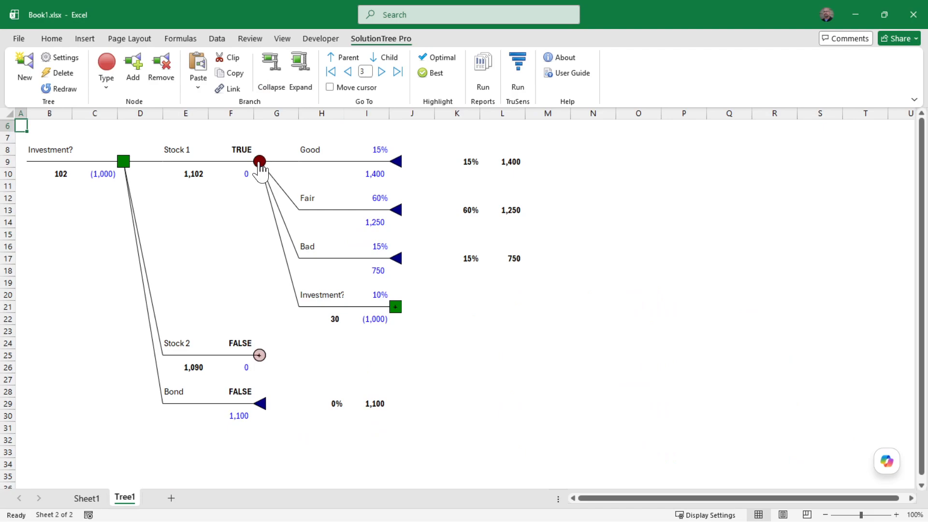
click(261, 166)
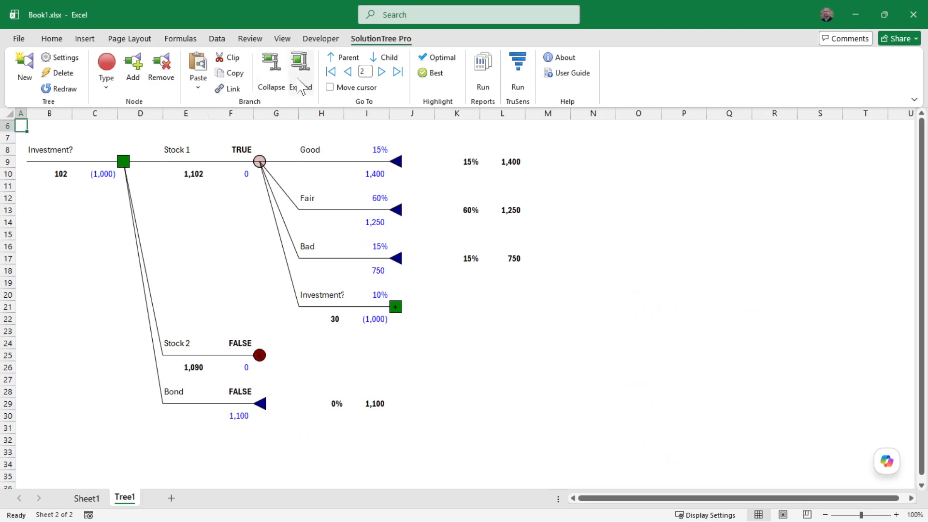
click(271, 86)
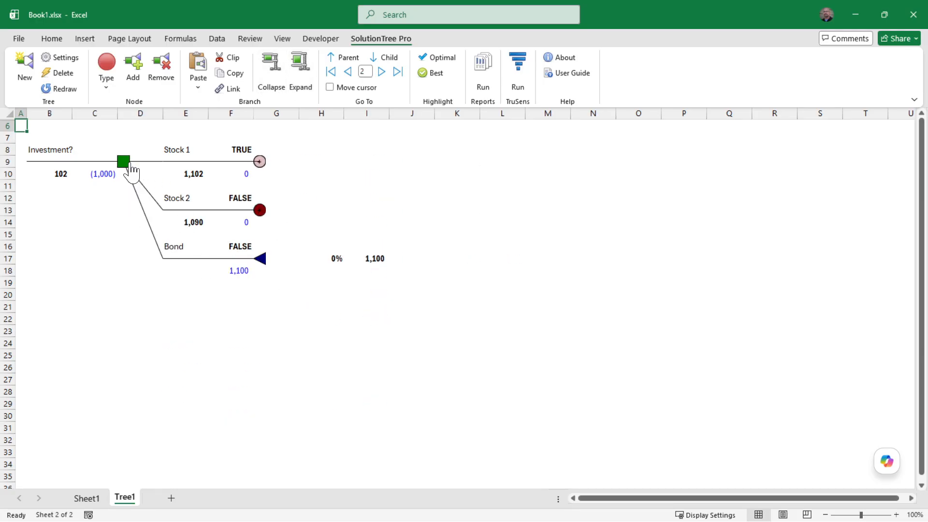
Step: Collapse the entire tree at the root Investment? node, and expand it again in full
click(126, 164)
click(266, 95)
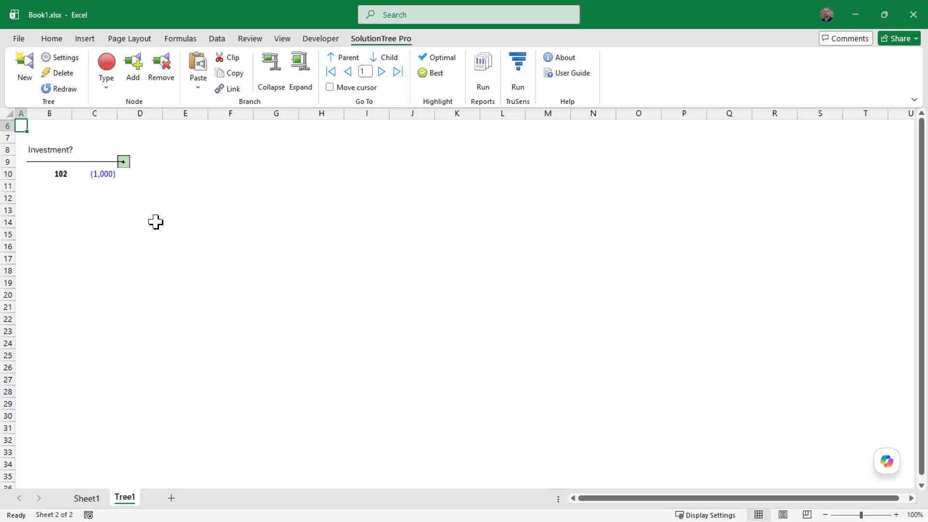
click(302, 80)
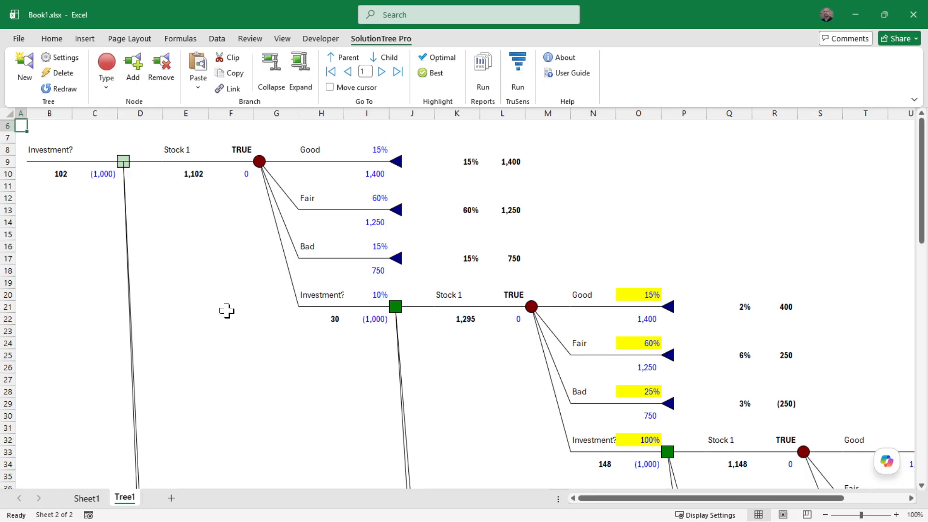
Step: Review the tree, node, format, sheet and global settings, including root fixing, error highlighting and the calculation mode
click(56, 58)
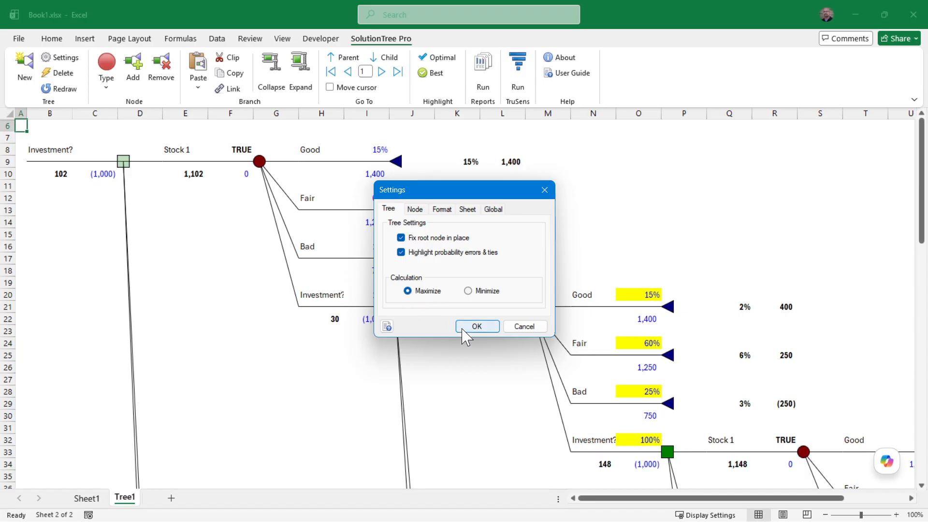
click(484, 329)
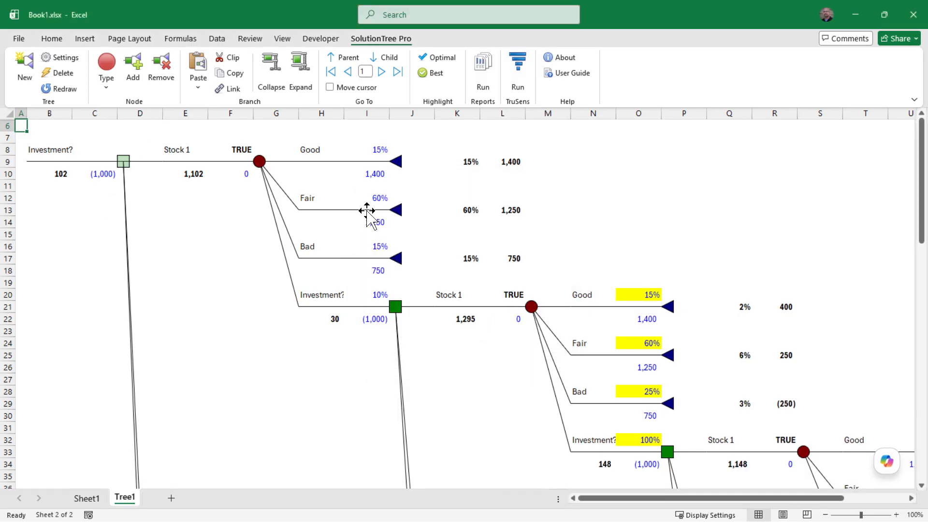
click(53, 56)
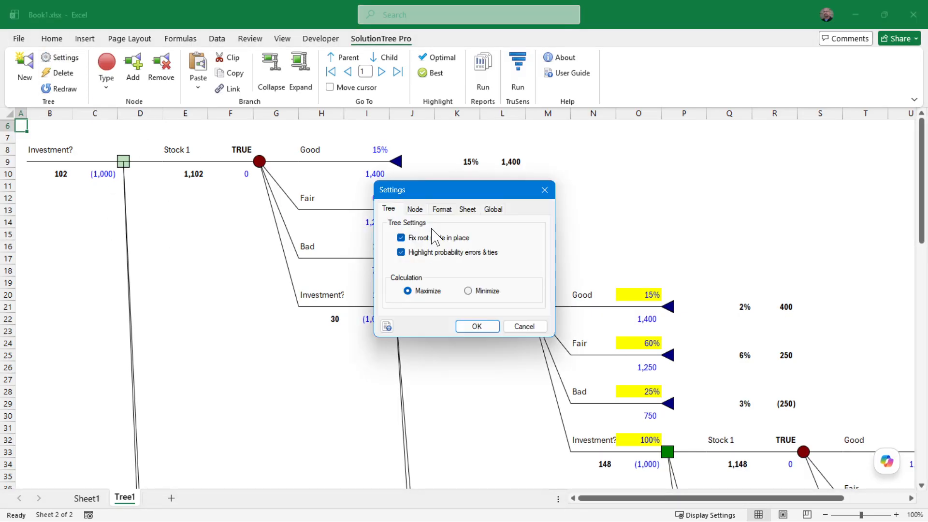
click(416, 209)
click(441, 210)
click(469, 210)
click(492, 209)
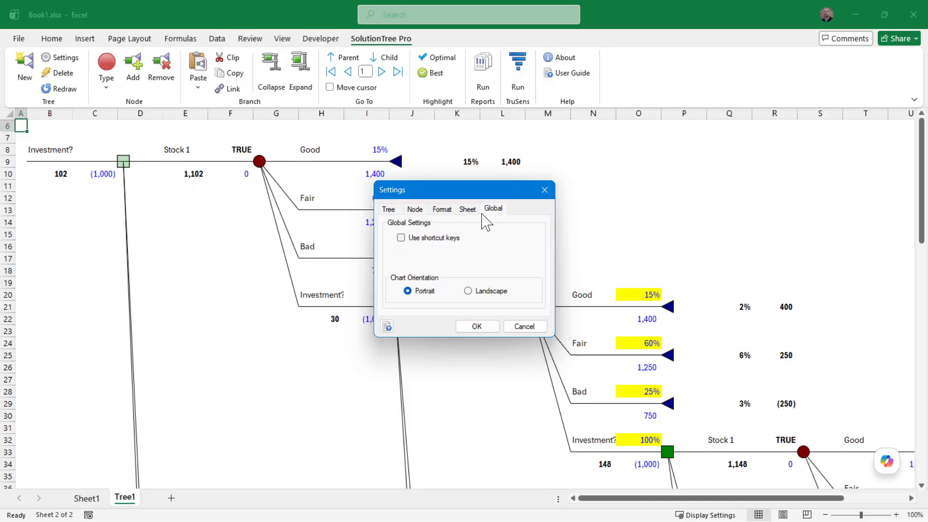
click(389, 209)
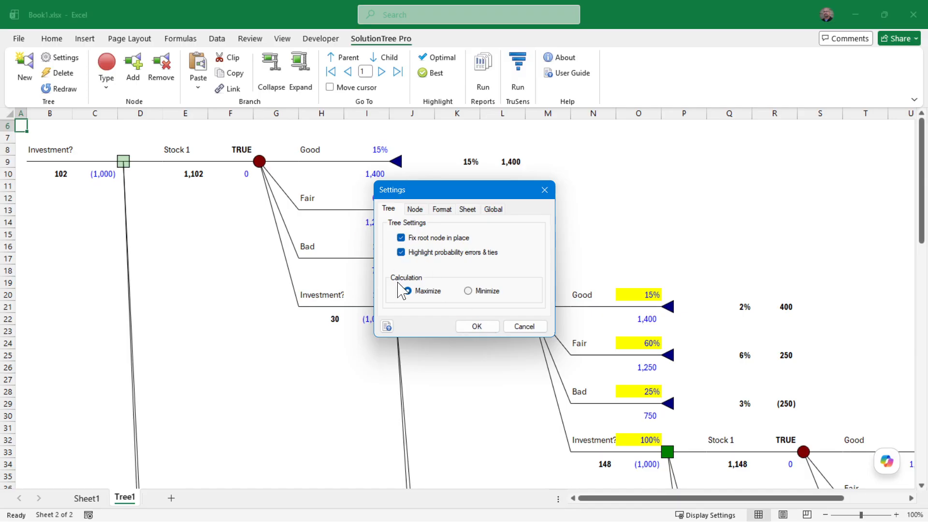
click(476, 327)
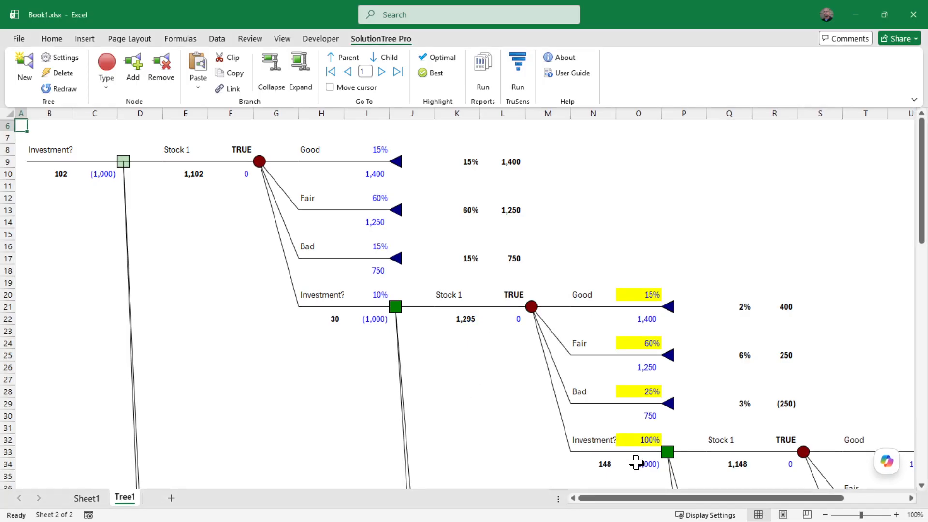